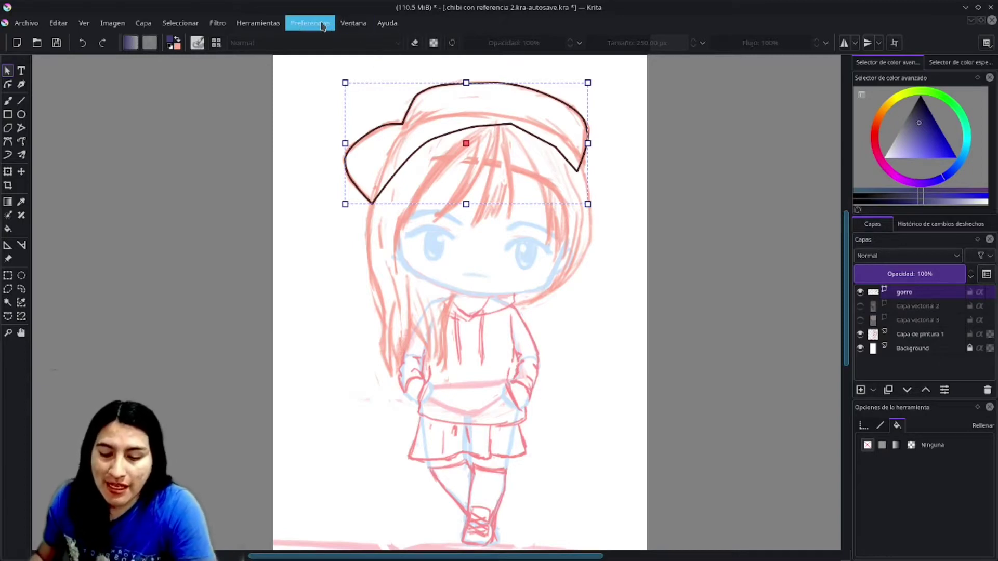
Switch to the Big_Vector workspace and check the hat's stroke and fill settings.
{"action": "left_click", "coordinate": [352, 24]}
{"action": "mouse_move", "coordinate": [393, 67]}
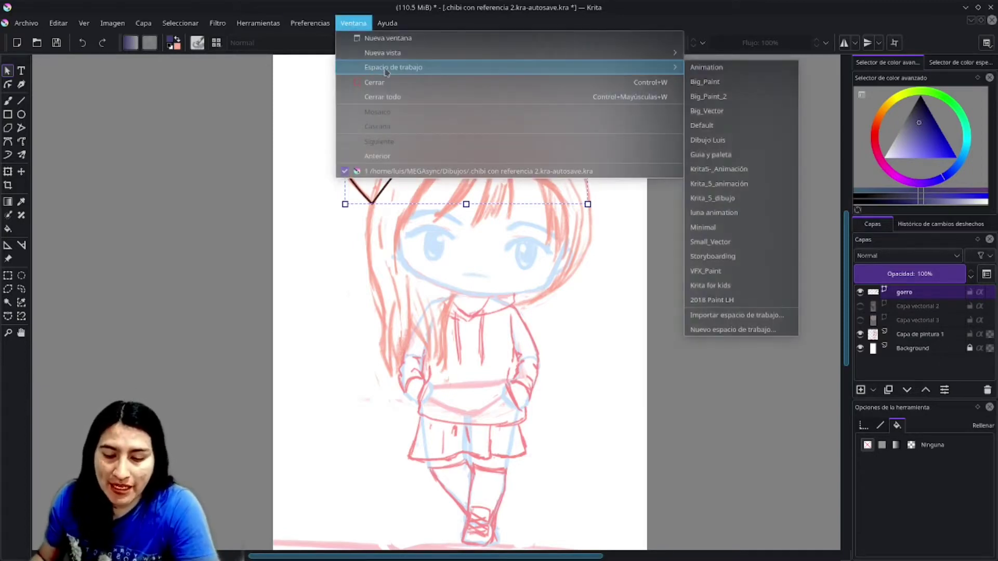
{"action": "left_click", "coordinate": [722, 113]}
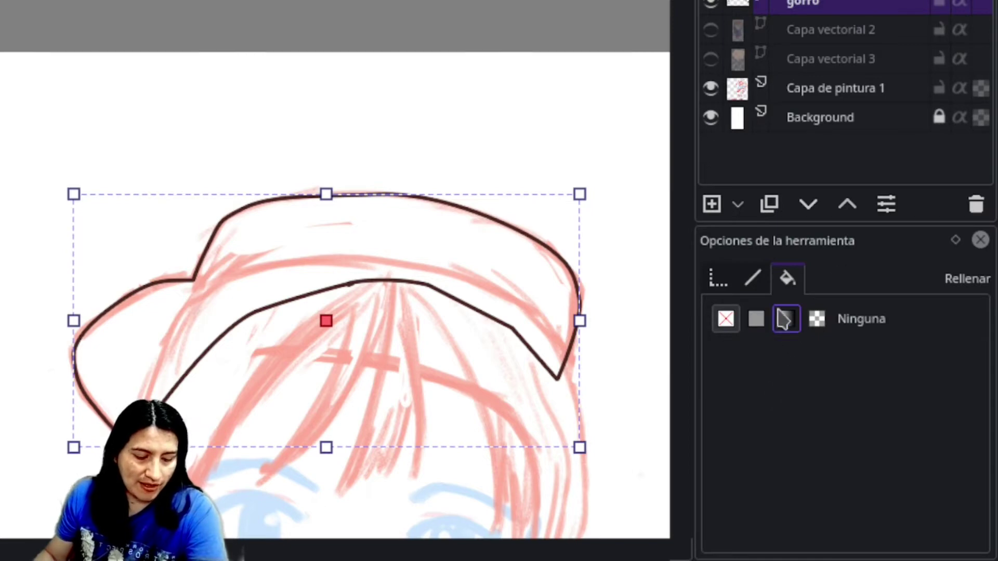
{"action": "left_click", "coordinate": [752, 280]}
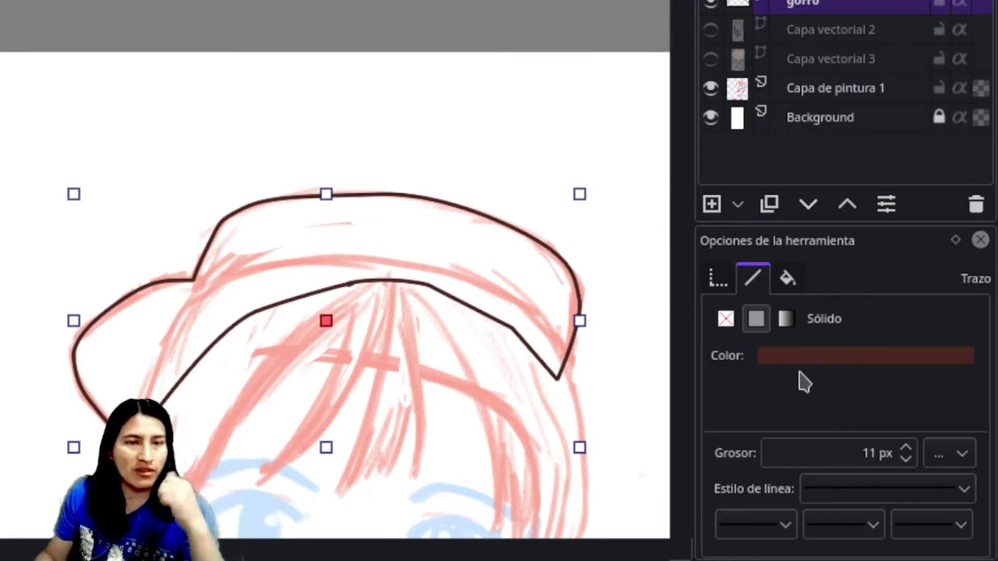
{"action": "left_click", "coordinate": [787, 279]}
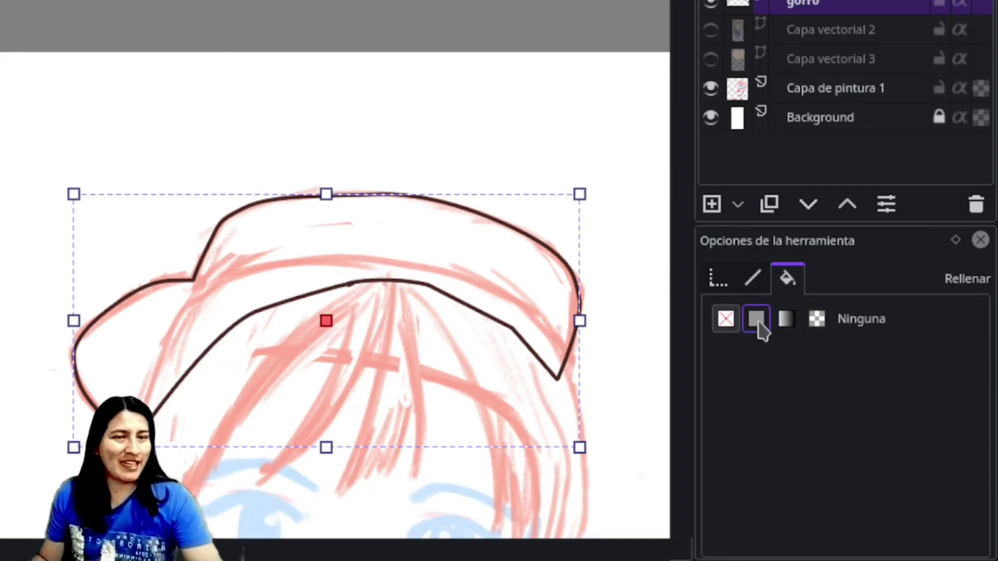
Fill the hat with a linear gradient using the black-cyan-pink preset.
{"action": "left_click", "coordinate": [793, 320]}
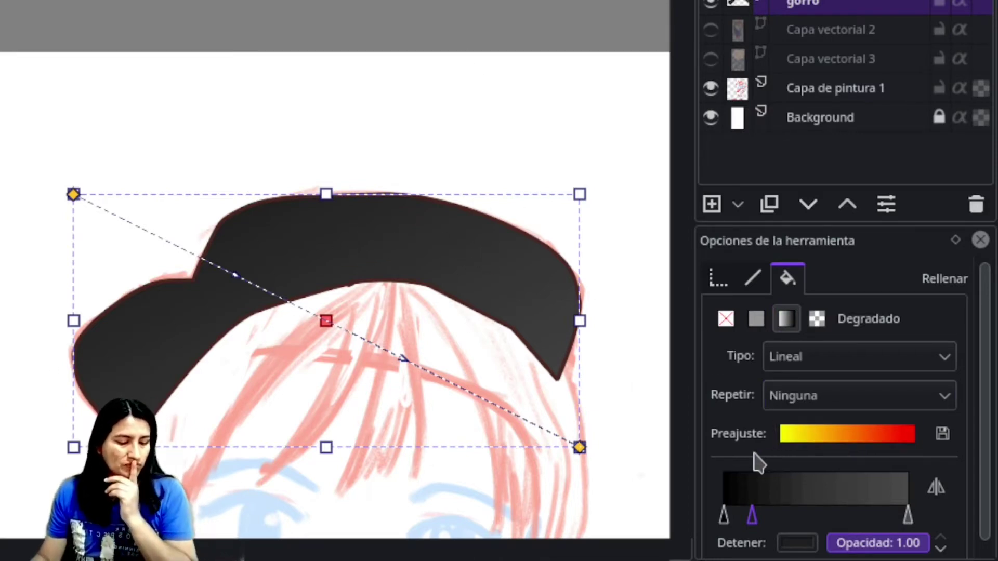
{"action": "left_click", "coordinate": [809, 446]}
{"action": "scroll", "coordinate": [902, 335], "scroll_direction": "up", "scroll_amount": 1}
{"action": "scroll", "coordinate": [903, 335], "scroll_direction": "up", "scroll_amount": 1}
{"action": "scroll", "coordinate": [903, 335], "scroll_direction": "up", "scroll_amount": 1}
{"action": "scroll", "coordinate": [905, 338], "scroll_direction": "up", "scroll_amount": 1}
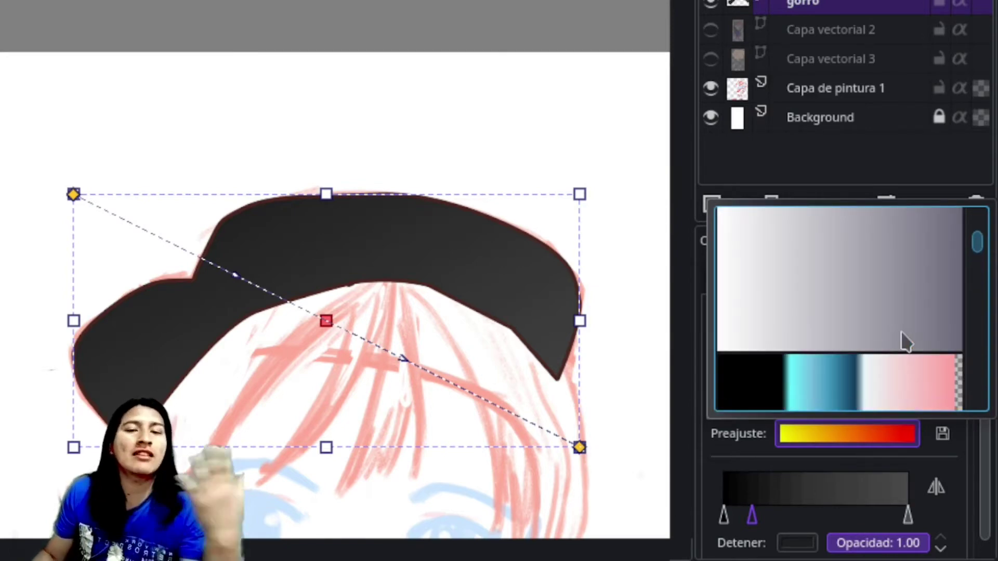
{"action": "scroll", "coordinate": [902, 333], "scroll_direction": "up", "scroll_amount": 1}
{"action": "scroll", "coordinate": [903, 333], "scroll_direction": "up", "scroll_amount": 1}
{"action": "scroll", "coordinate": [903, 335], "scroll_direction": "down", "scroll_amount": 1}
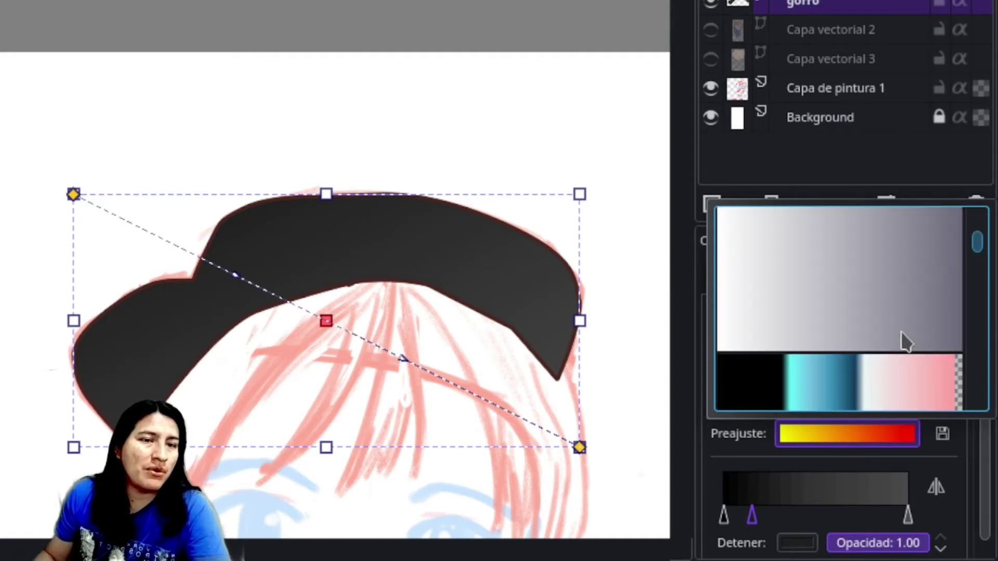
{"action": "left_click", "coordinate": [865, 397]}
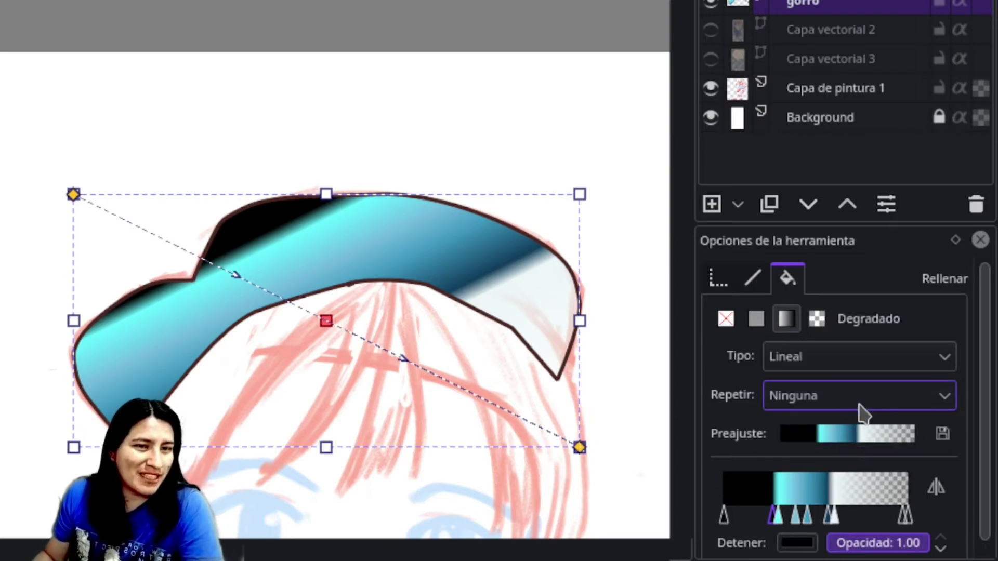
Swap the hat's gradient for the purple-to-pink preset.
{"action": "left_click", "coordinate": [839, 434]}
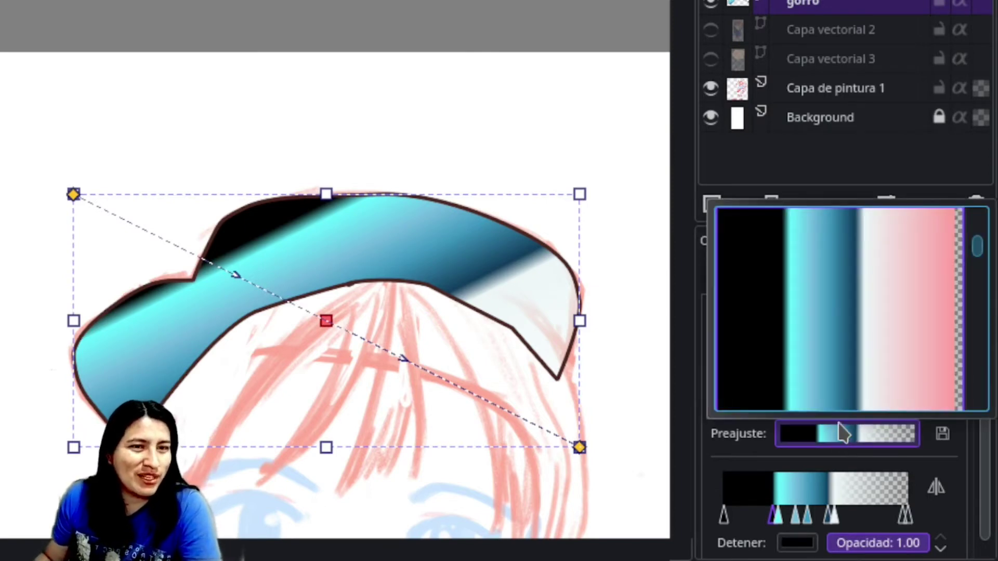
{"action": "scroll", "coordinate": [831, 364], "scroll_direction": "down", "scroll_amount": 2}
{"action": "scroll", "coordinate": [840, 371], "scroll_direction": "up", "scroll_amount": 1}
{"action": "scroll", "coordinate": [840, 370], "scroll_direction": "up", "scroll_amount": 1}
{"action": "scroll", "coordinate": [840, 370], "scroll_direction": "up", "scroll_amount": 1}
{"action": "scroll", "coordinate": [840, 370], "scroll_direction": "down", "scroll_amount": 1}
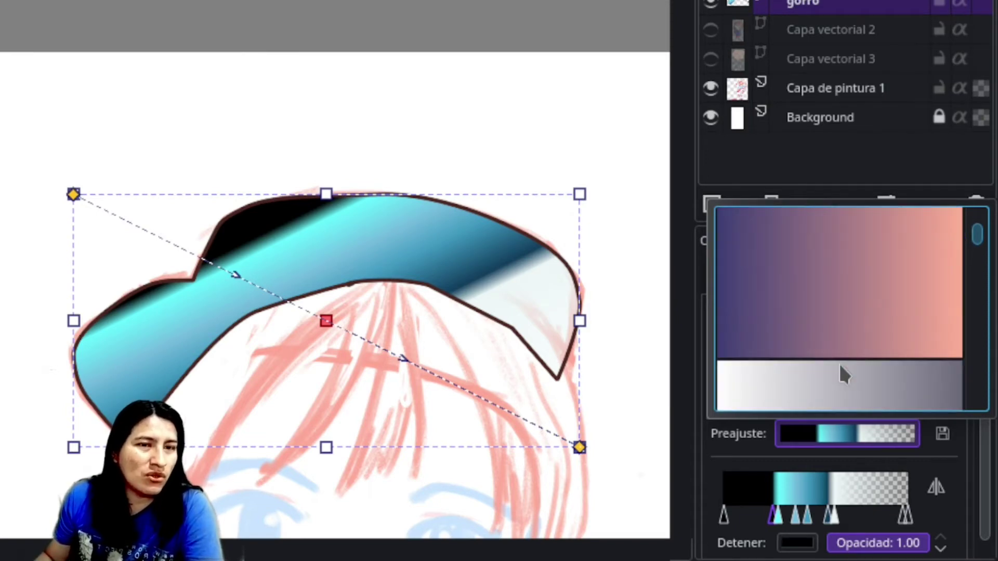
{"action": "scroll", "coordinate": [799, 315], "scroll_direction": "up", "scroll_amount": 1}
{"action": "scroll", "coordinate": [800, 314], "scroll_direction": "down", "scroll_amount": 1}
{"action": "left_click", "coordinate": [801, 283]}
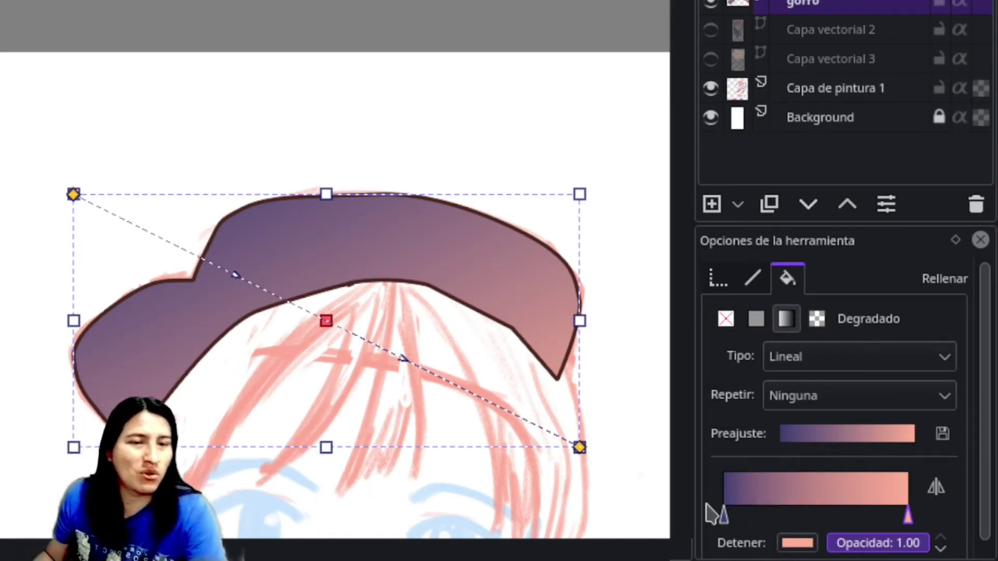
Recolour the gradient's left stop from purple to brown.
{"action": "left_click", "coordinate": [723, 516]}
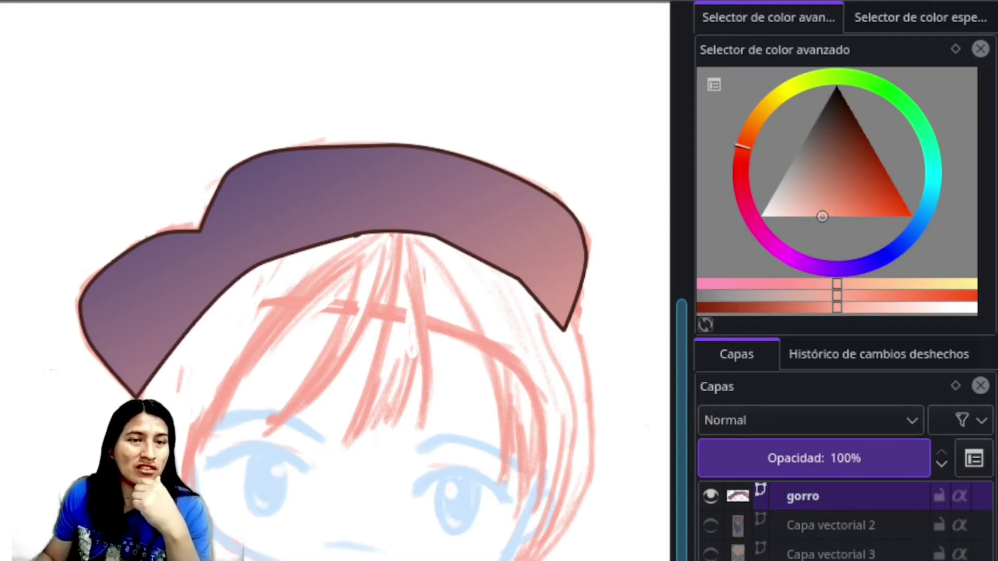
{"action": "left_click", "coordinate": [821, 169]}
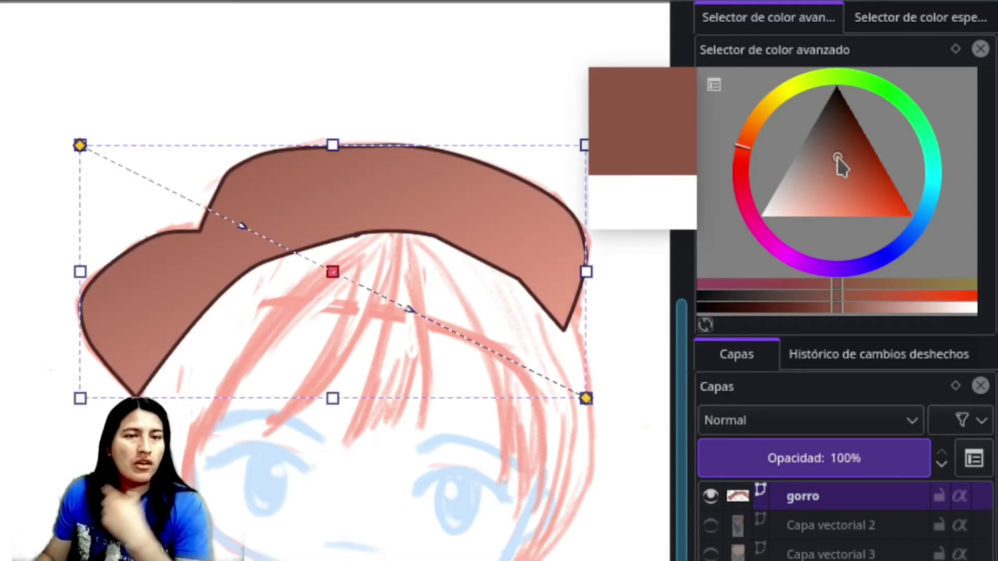
Make the stops dark grey and light grey, with the end point above the hat's top-right.
{"action": "mouse_move", "coordinate": [822, 169]}
{"action": "left_mouse_down"}
{"action": "mouse_move", "coordinate": [851, 161]}
{"action": "mouse_move", "coordinate": [862, 140]}
{"action": "mouse_move", "coordinate": [848, 108]}
{"action": "left_mouse_up"}
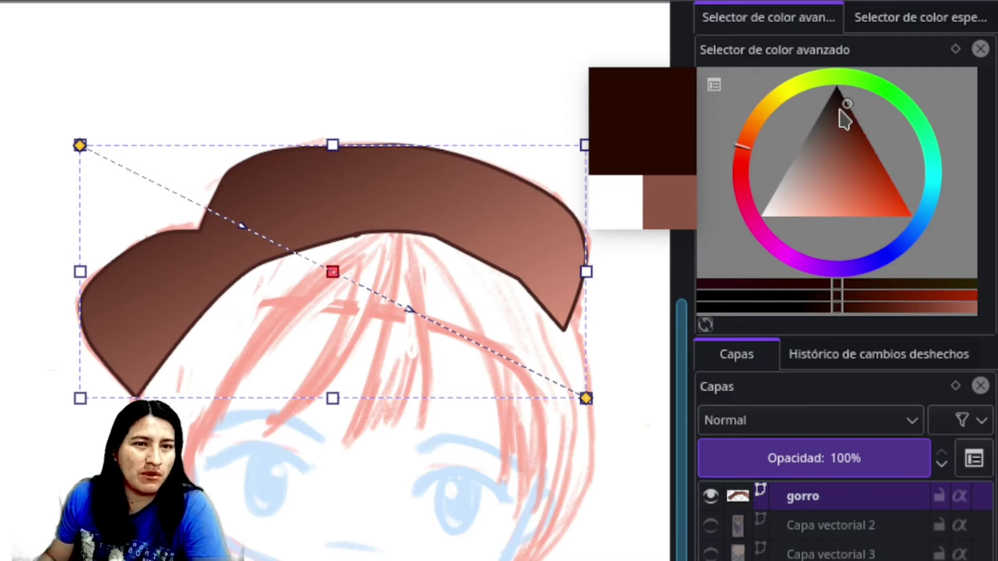
{"action": "left_click_drag", "start_coordinate": [843, 116], "coordinate": [826, 109]}
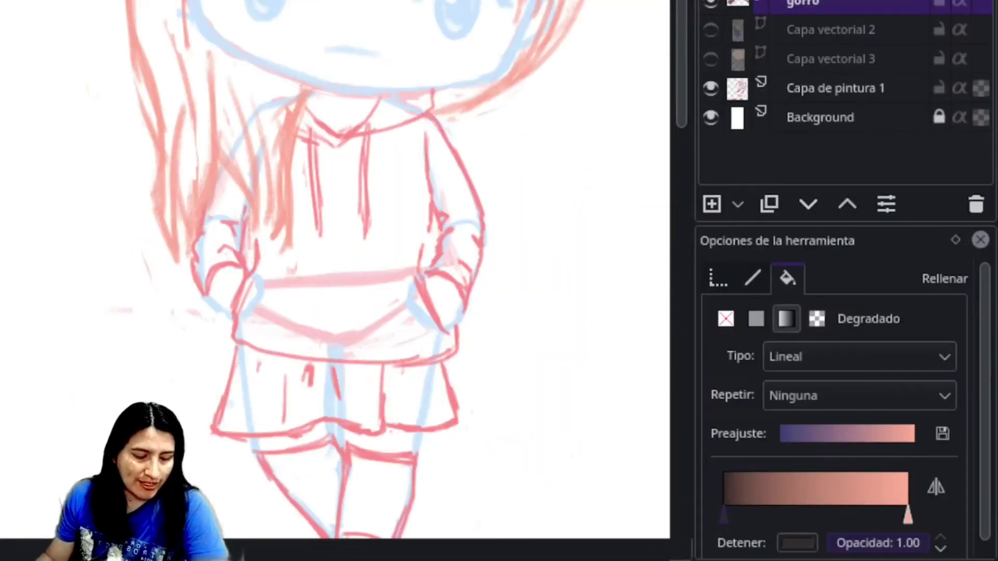
{"action": "left_click", "coordinate": [905, 516]}
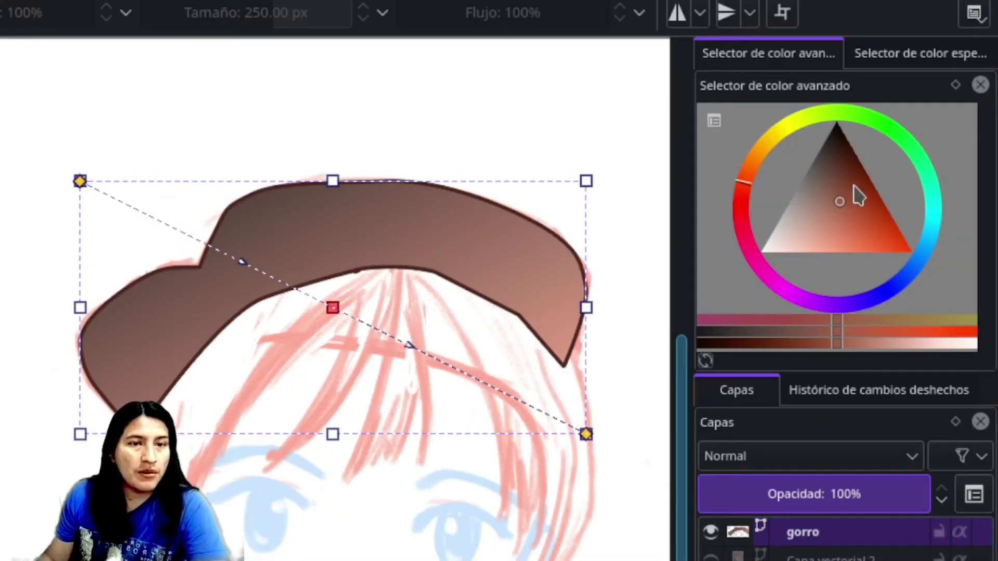
{"action": "left_click_drag", "start_coordinate": [836, 208], "coordinate": [786, 235]}
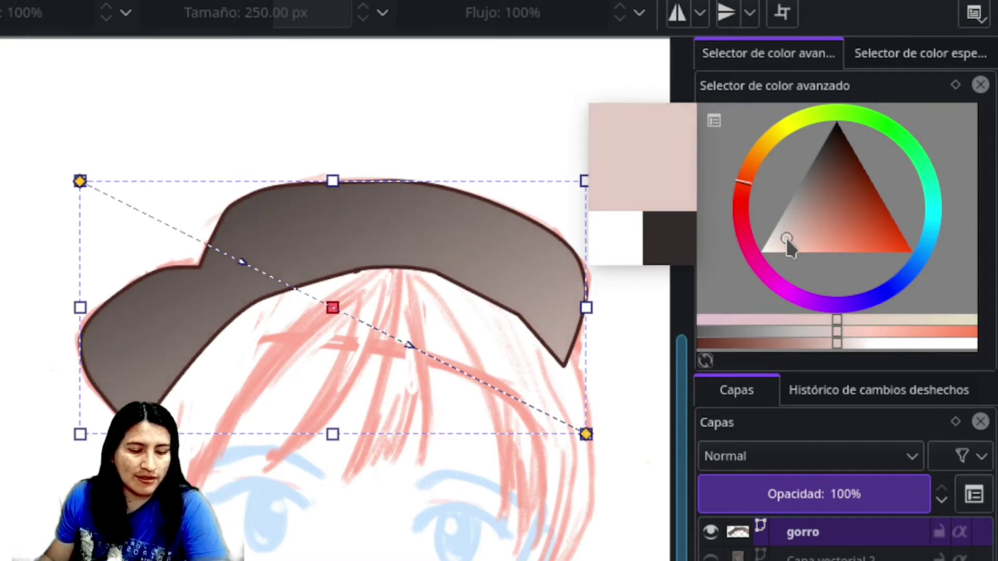
{"action": "left_click", "coordinate": [775, 252]}
{"action": "mouse_move", "coordinate": [776, 261]}
{"action": "left_mouse_down"}
{"action": "mouse_move", "coordinate": [743, 220]}
{"action": "mouse_move", "coordinate": [732, 224]}
{"action": "left_mouse_up"}
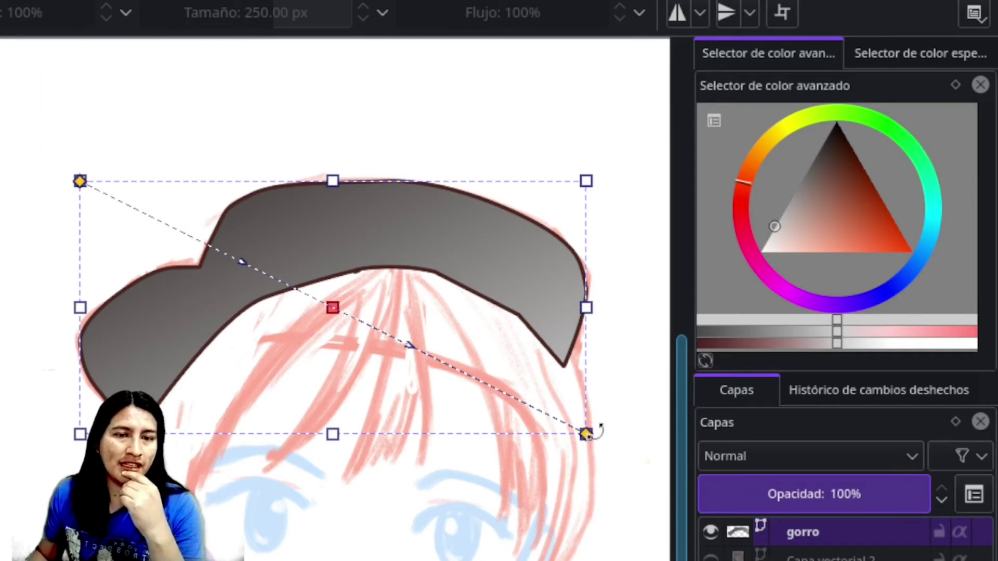
{"action": "left_click", "coordinate": [79, 182]}
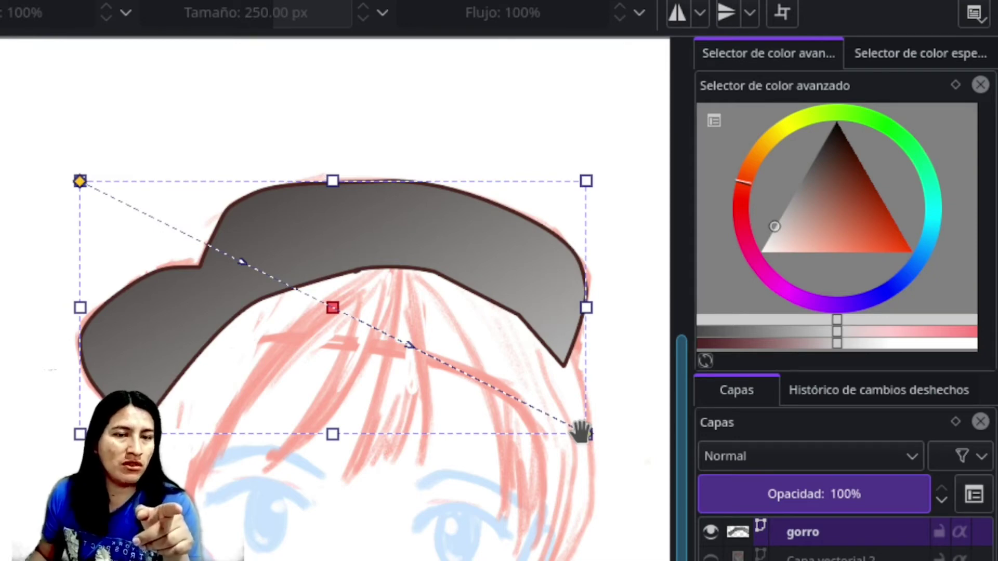
{"action": "mouse_move", "coordinate": [581, 432]}
{"action": "left_mouse_down"}
{"action": "mouse_move", "coordinate": [620, 248]}
{"action": "mouse_move", "coordinate": [625, 104]}
{"action": "left_mouse_up"}
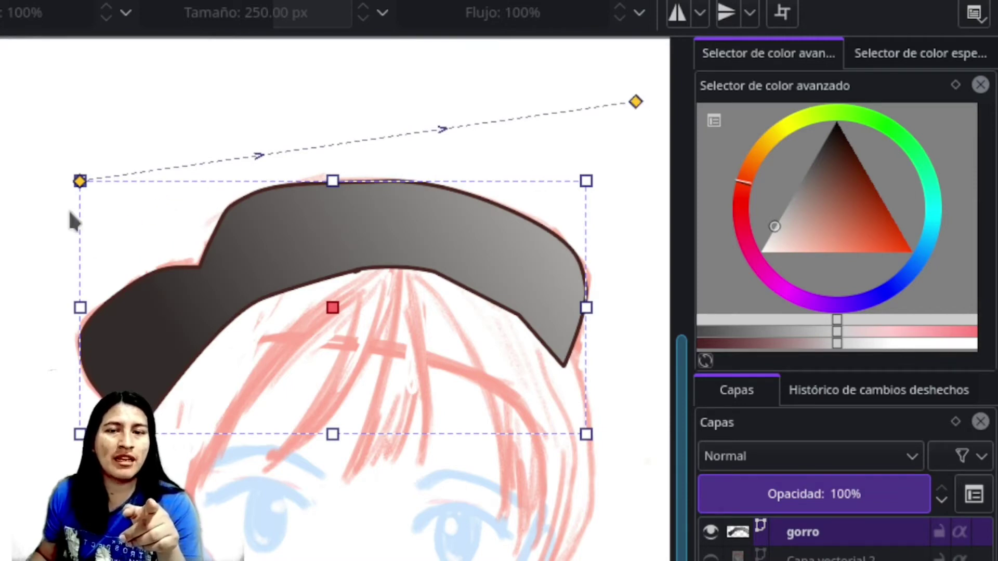
Drag the gradient's start handle from the hat's left side to its middle.
{"action": "mouse_move", "coordinate": [80, 181]}
{"action": "left_mouse_down"}
{"action": "mouse_move", "coordinate": [104, 309]}
{"action": "mouse_move", "coordinate": [218, 275]}
{"action": "left_mouse_up"}
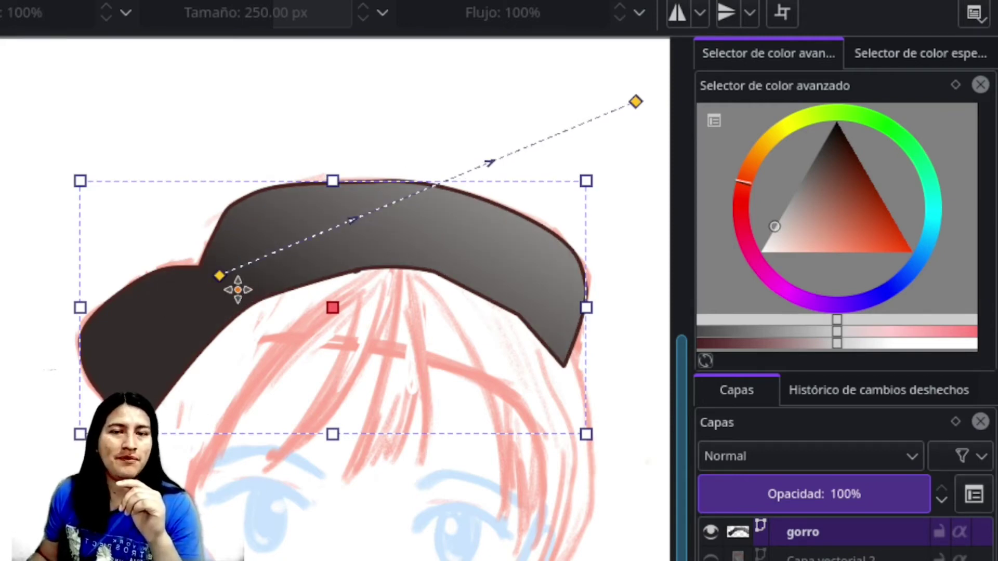
{"action": "left_click_drag", "start_coordinate": [220, 275], "coordinate": [332, 269]}
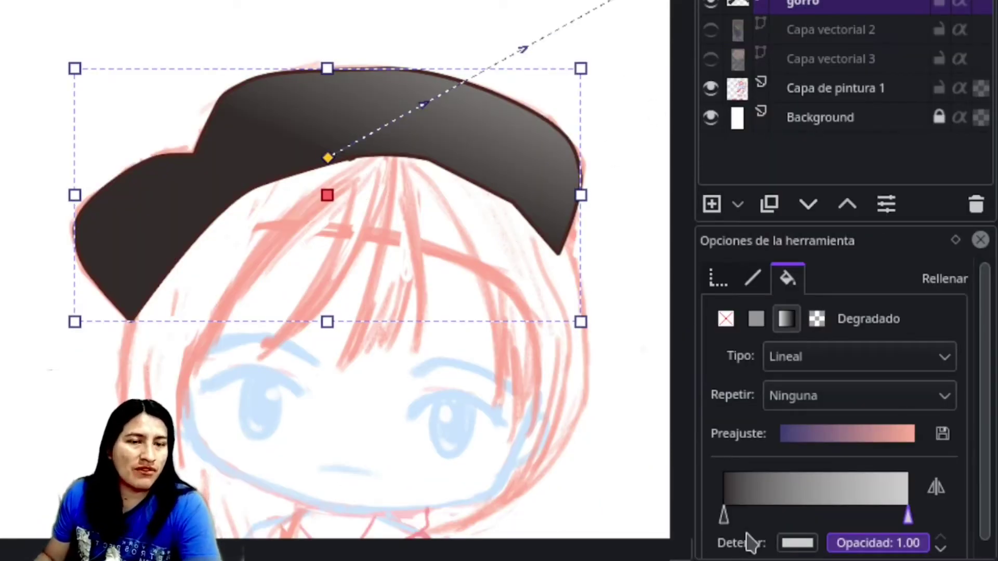
Try shifting the dark and light stops, then return them to the bar's ends.
{"action": "left_click", "coordinate": [725, 516]}
{"action": "left_click_drag", "start_coordinate": [730, 517], "coordinate": [792, 511]}
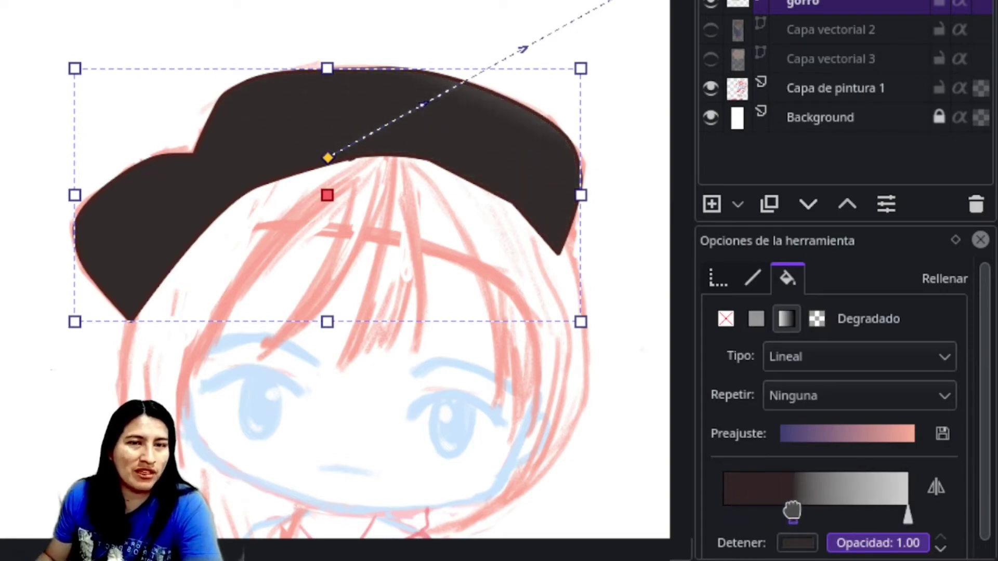
{"action": "left_click_drag", "start_coordinate": [907, 516], "coordinate": [867, 512]}
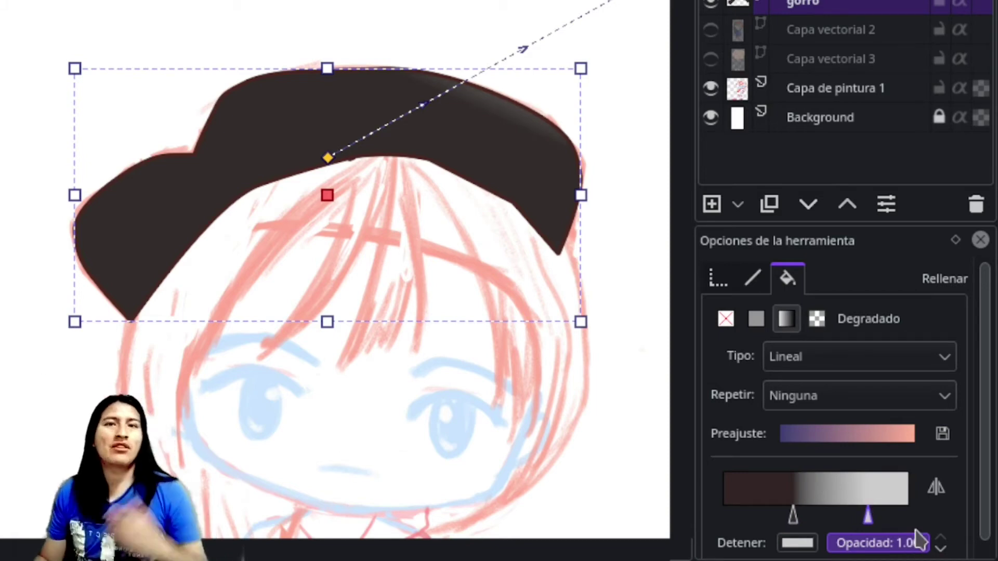
{"action": "left_click_drag", "start_coordinate": [869, 513], "coordinate": [930, 514]}
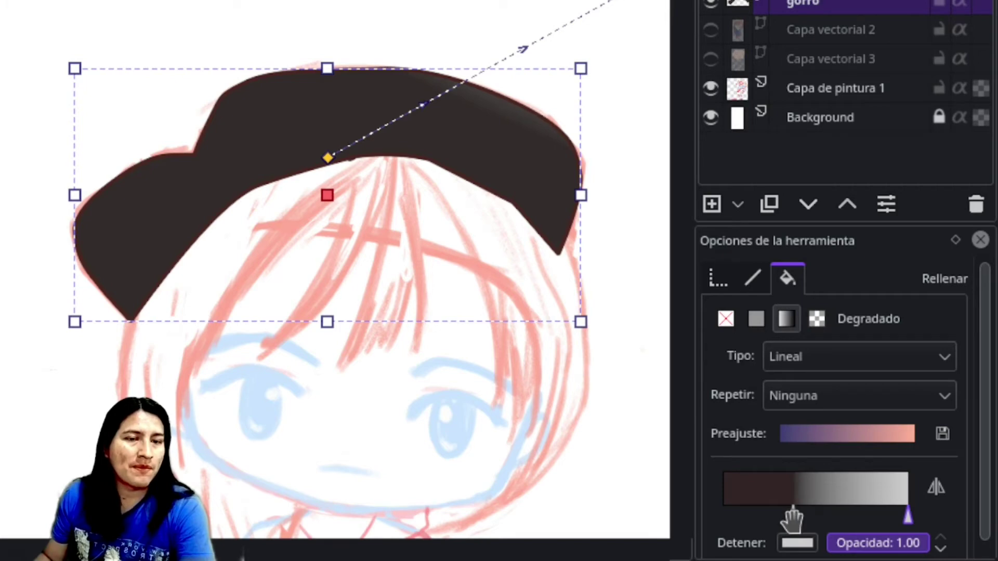
{"action": "left_click_drag", "start_coordinate": [793, 514], "coordinate": [724, 516]}
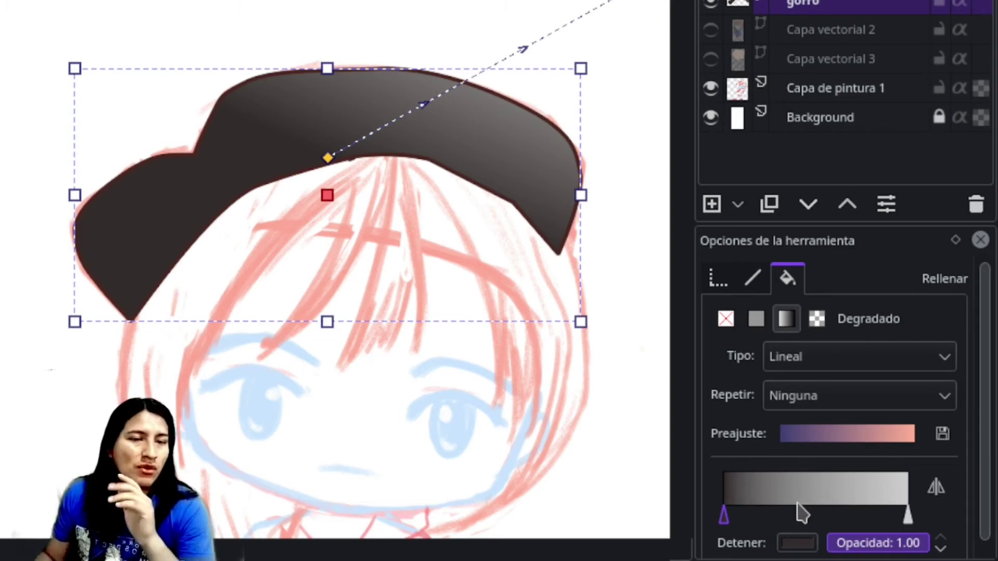
Add mid-grey stops, then remove them to leave a smooth two-stop grey ramp.
{"action": "left_click", "coordinate": [830, 500]}
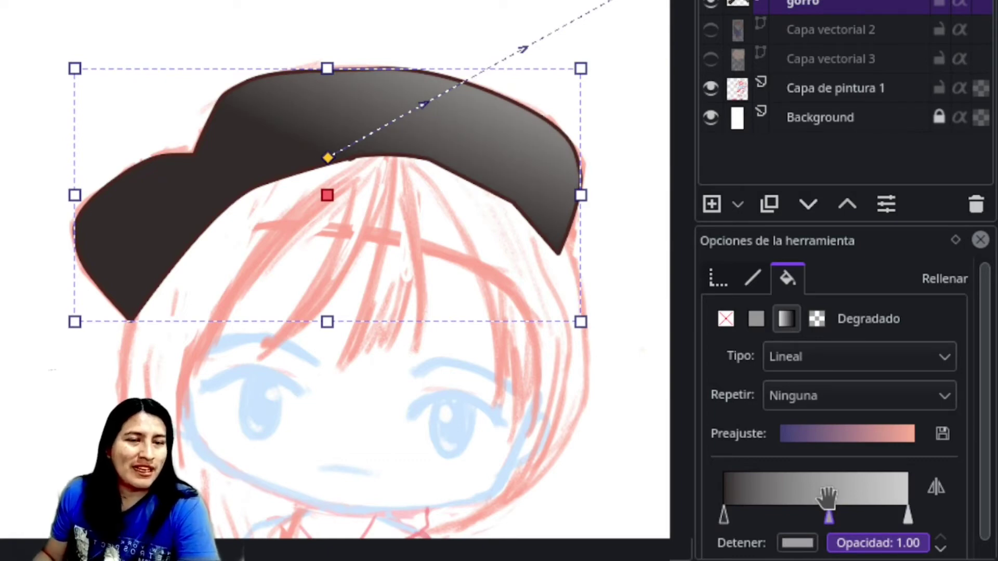
{"action": "left_click_drag", "start_coordinate": [826, 518], "coordinate": [807, 519]}
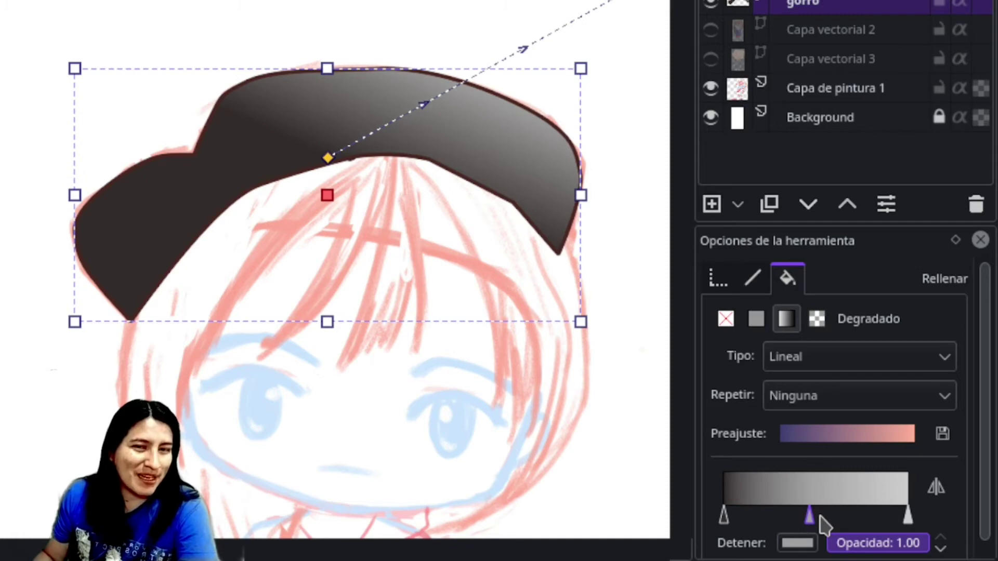
{"action": "left_click", "coordinate": [850, 499]}
{"action": "left_click", "coordinate": [781, 499]}
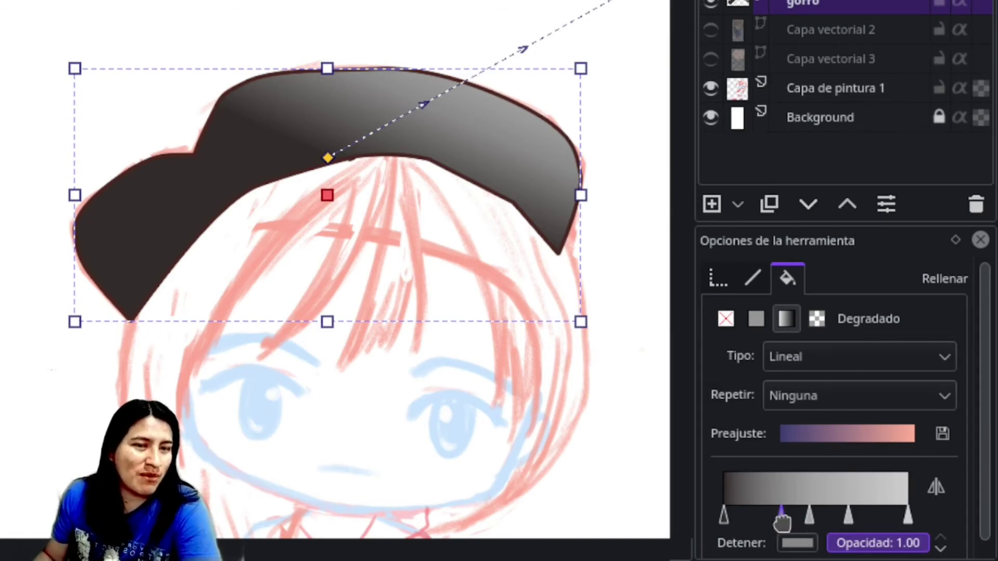
{"action": "left_click_drag", "start_coordinate": [781, 519], "coordinate": [669, 528]}
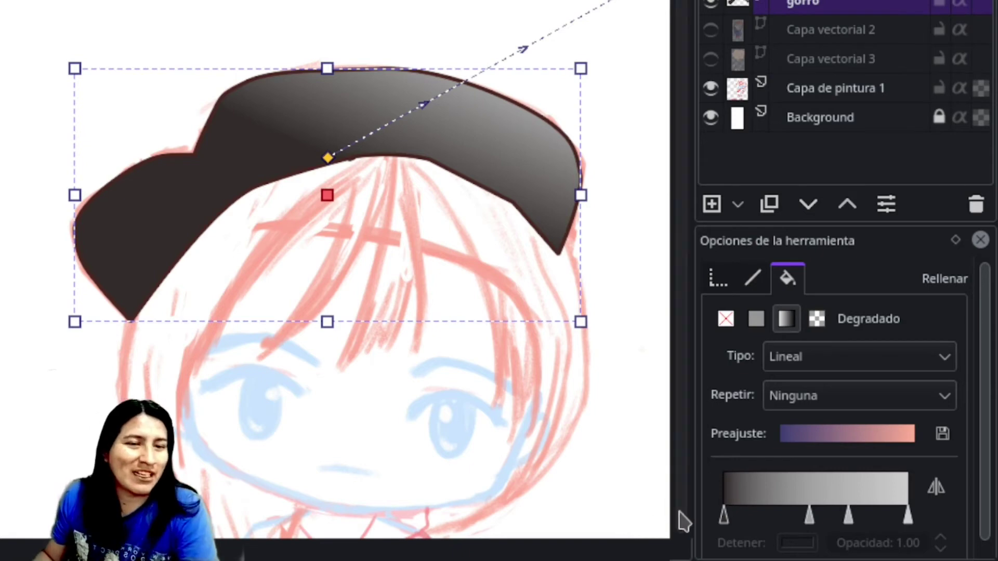
{"action": "left_click", "coordinate": [809, 516]}
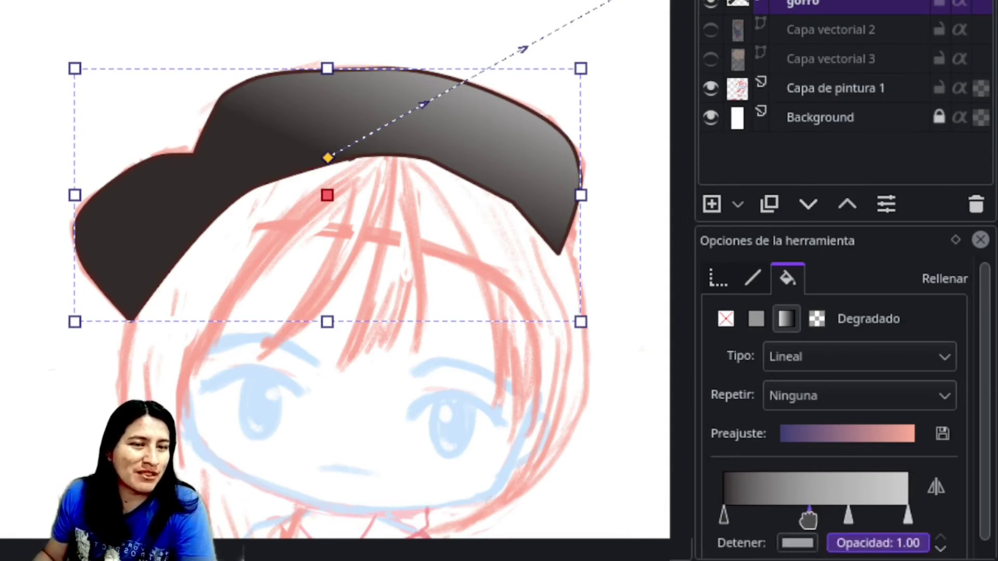
{"action": "mouse_move", "coordinate": [801, 520]}
{"action": "left_mouse_down"}
{"action": "mouse_move", "coordinate": [731, 517]}
{"action": "mouse_move", "coordinate": [689, 530]}
{"action": "left_mouse_up"}
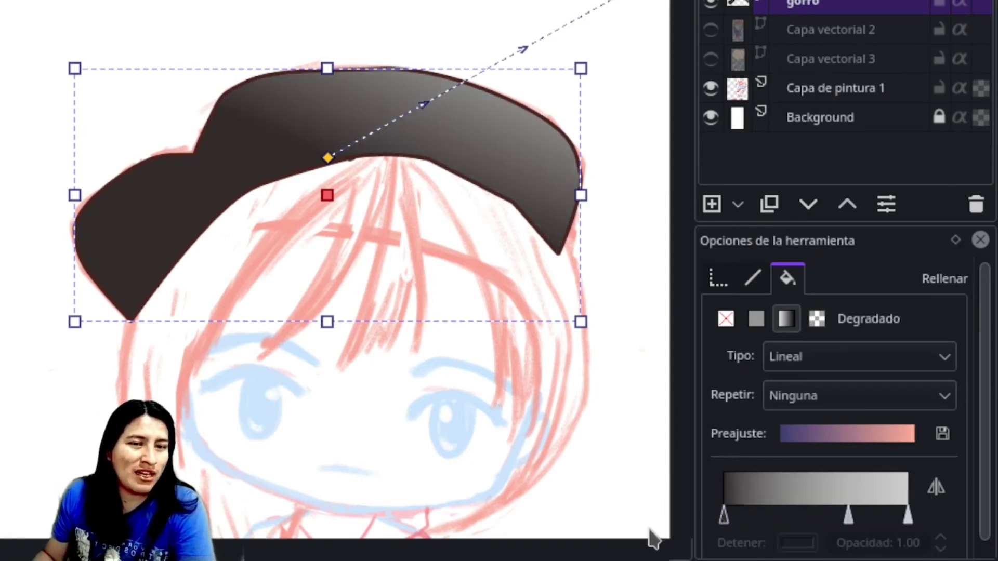
{"action": "left_click_drag", "start_coordinate": [848, 516], "coordinate": [632, 531]}
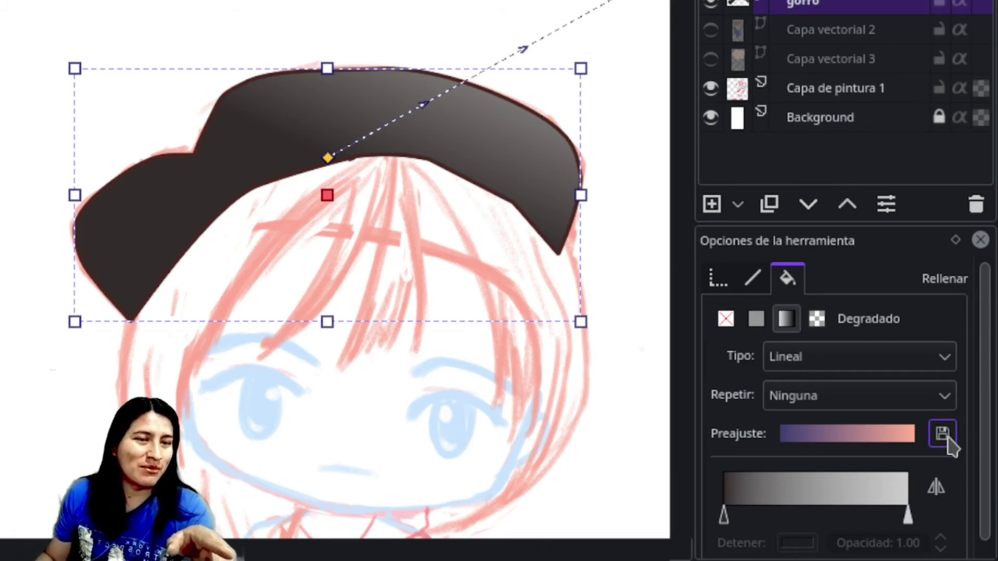
Save the cap's grey gradient as a preset named 'grises'.
{"action": "left_click", "coordinate": [944, 434]}
{"action": "type", "text": "grises"}
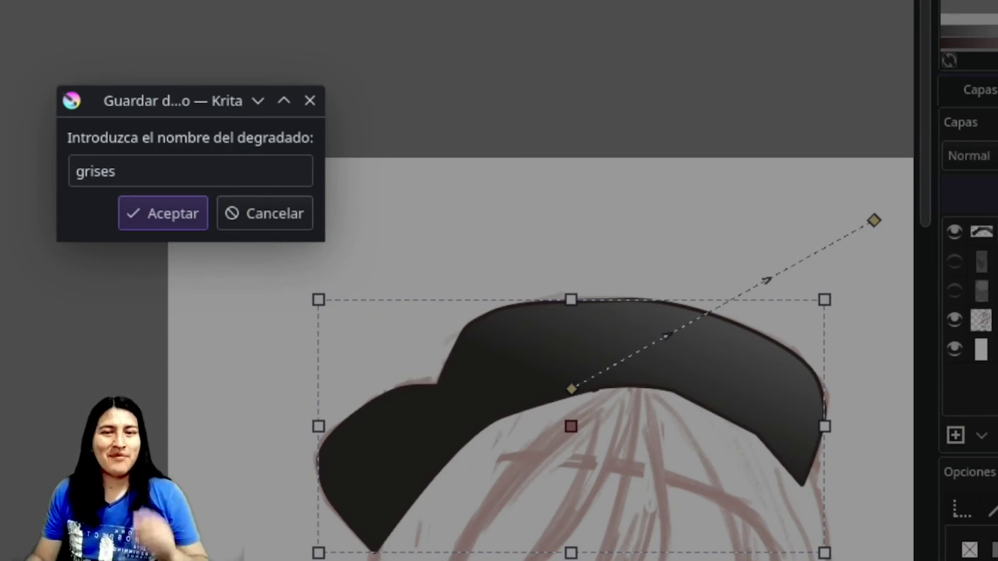
{"action": "left_click", "coordinate": [172, 218]}
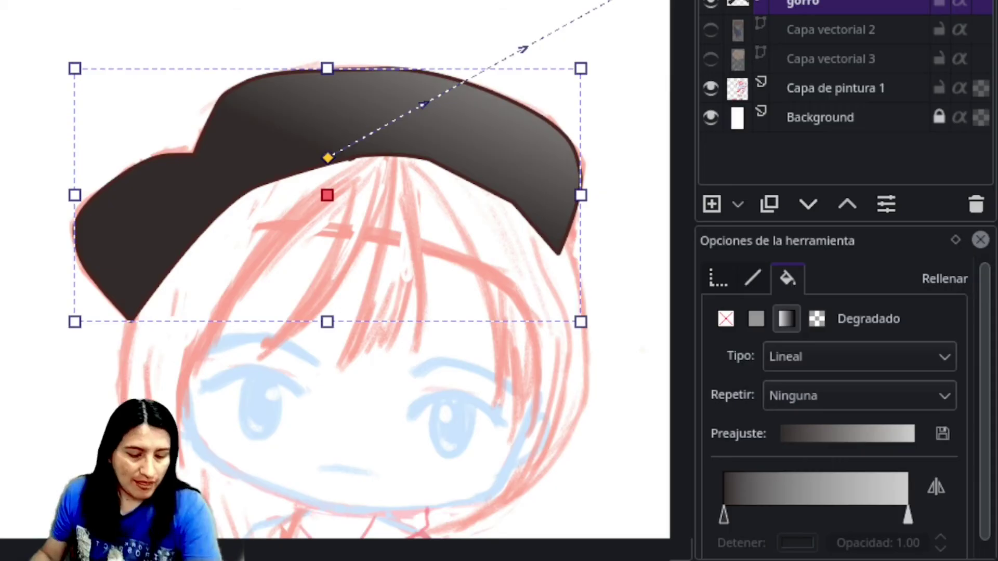
{"action": "mouse_move", "coordinate": [681, 273]}
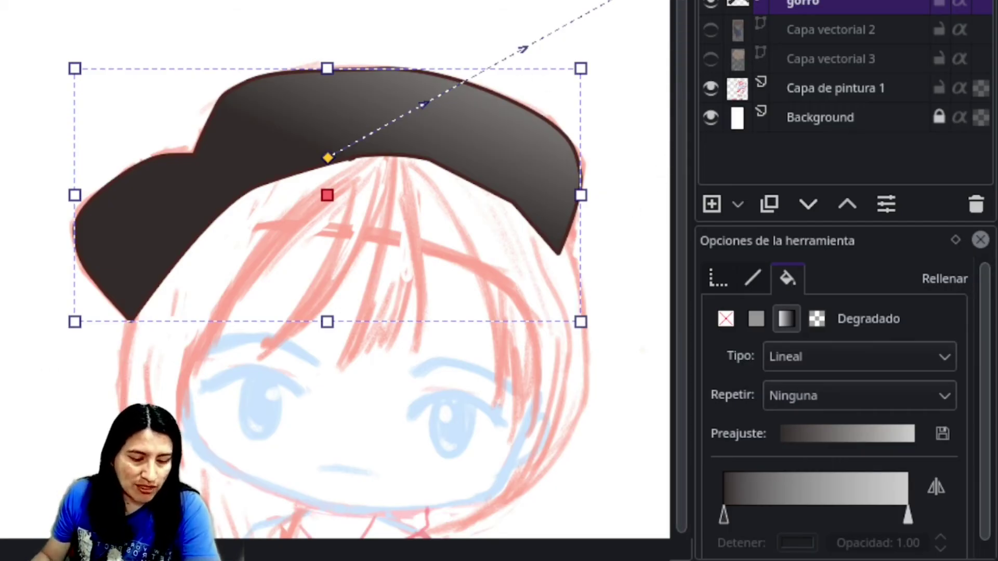
Replace the shirt's yellow-to-orange fill with the saved 'grises' gradient preset.
{"action": "scroll", "coordinate": [333, 270], "scroll_direction": "down", "scroll_amount": 3}
{"action": "scroll", "coordinate": [332, 271], "scroll_direction": "down", "scroll_amount": 2}
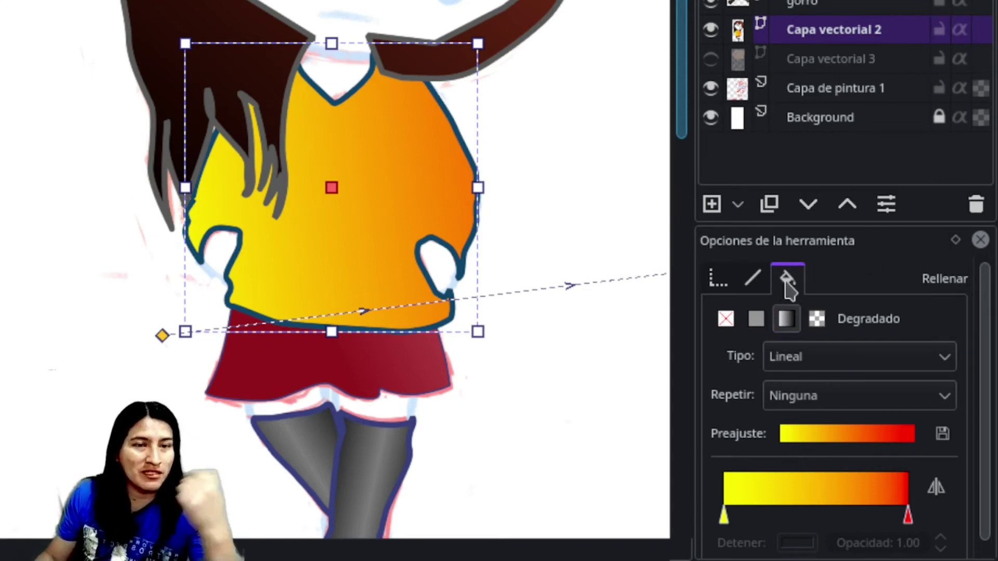
{"action": "left_click", "coordinate": [818, 448]}
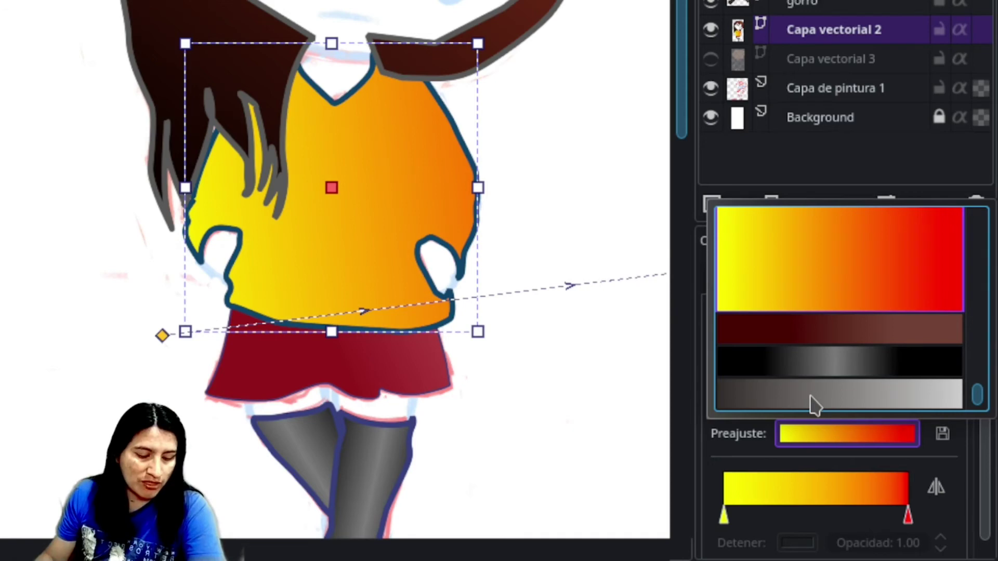
{"action": "left_click", "coordinate": [815, 405]}
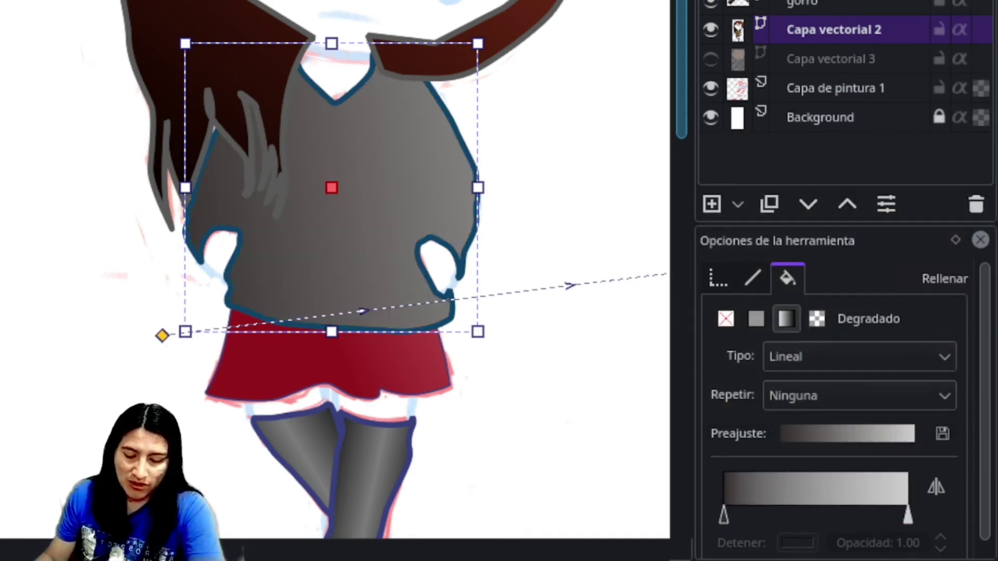
{"action": "scroll", "coordinate": [336, 260], "scroll_direction": "right", "scroll_amount": 5}
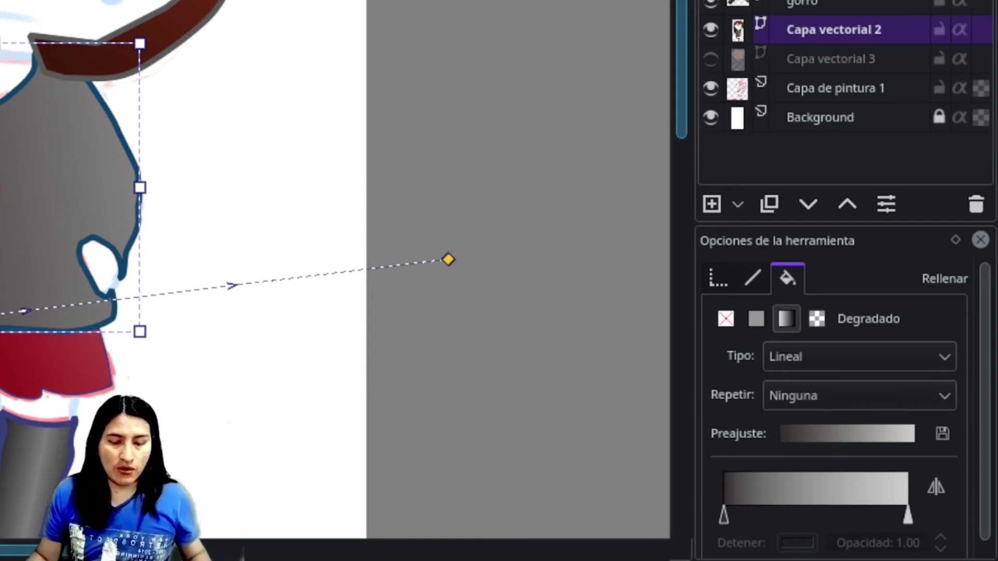
Recolour the shirt gradient's left stop dark blue and its right stop light violet.
{"action": "scroll", "coordinate": [132, 117], "scroll_direction": "left", "scroll_amount": 5}
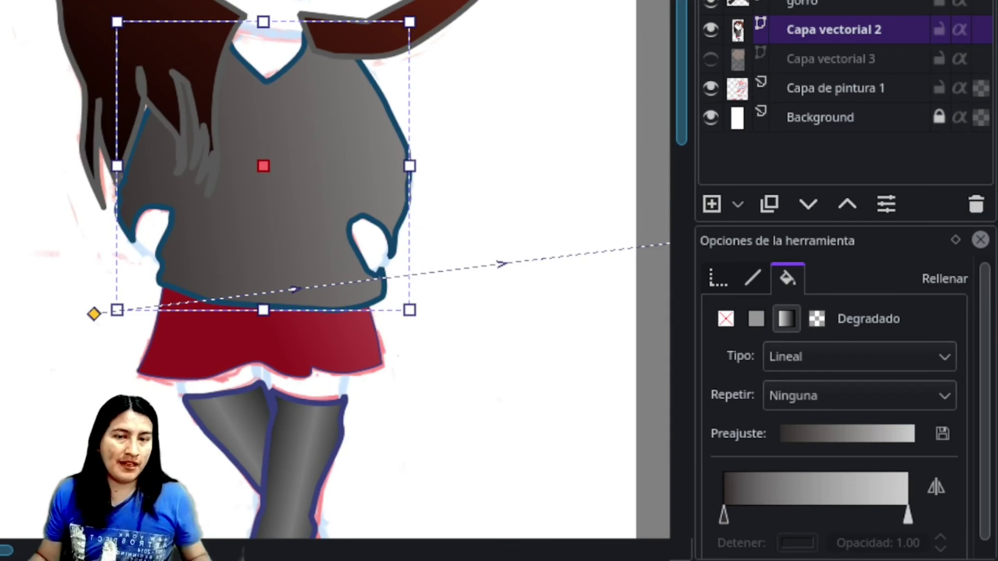
{"action": "left_click", "coordinate": [725, 516]}
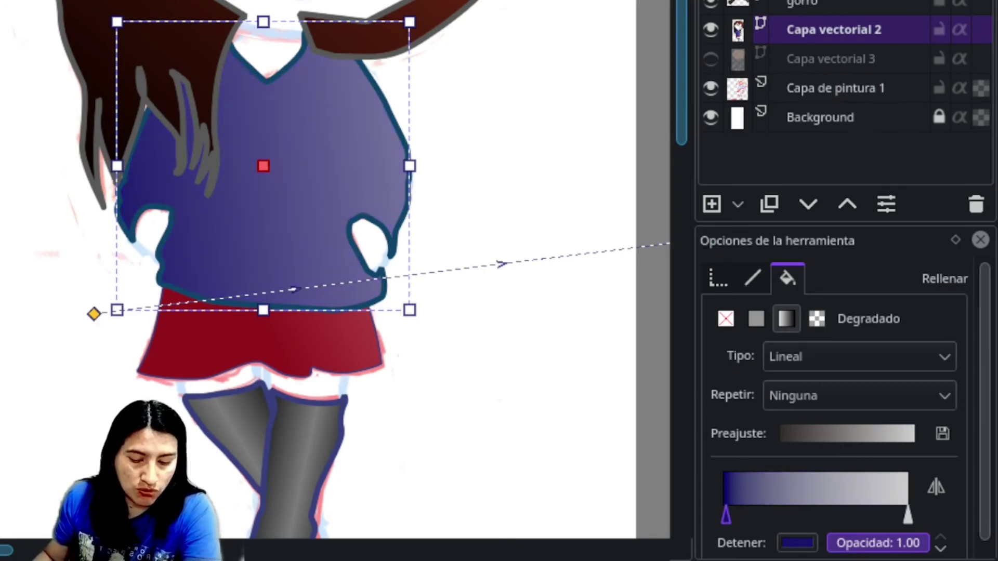
{"action": "left_click", "coordinate": [905, 514]}
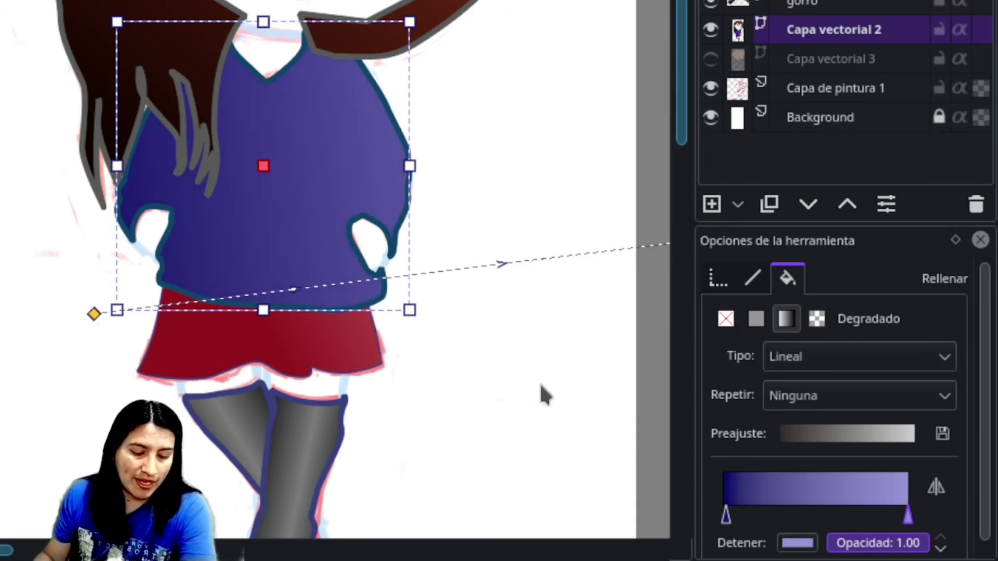
{"action": "scroll", "coordinate": [384, 231], "scroll_direction": "right", "scroll_amount": 5}
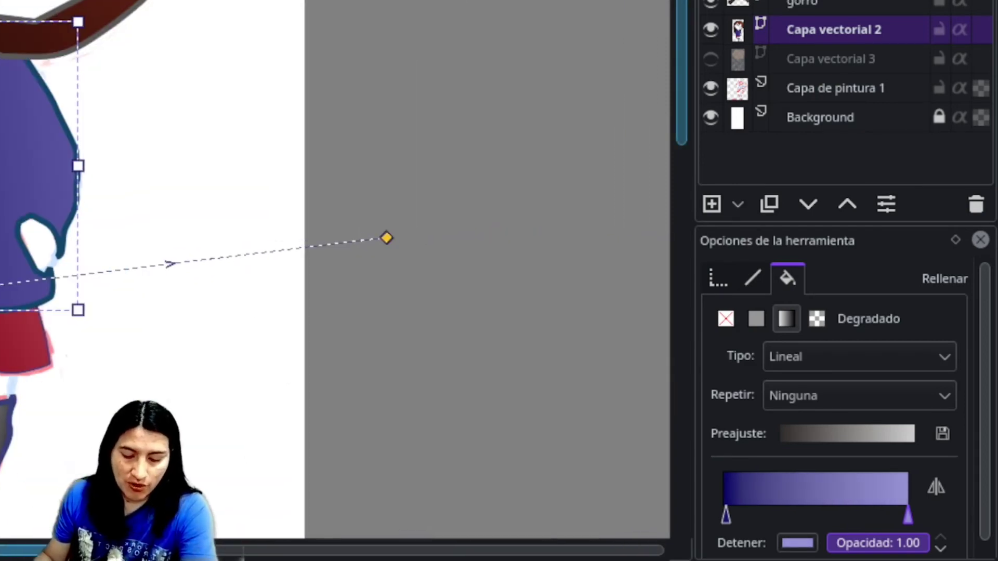
Aim the shirt gradient upward, move the dark blue stop toward the middle, and shorten it.
{"action": "mouse_move", "coordinate": [385, 238]}
{"action": "left_mouse_down"}
{"action": "mouse_move", "coordinate": [369, 104]}
{"action": "mouse_move", "coordinate": [382, 54]}
{"action": "left_mouse_up"}
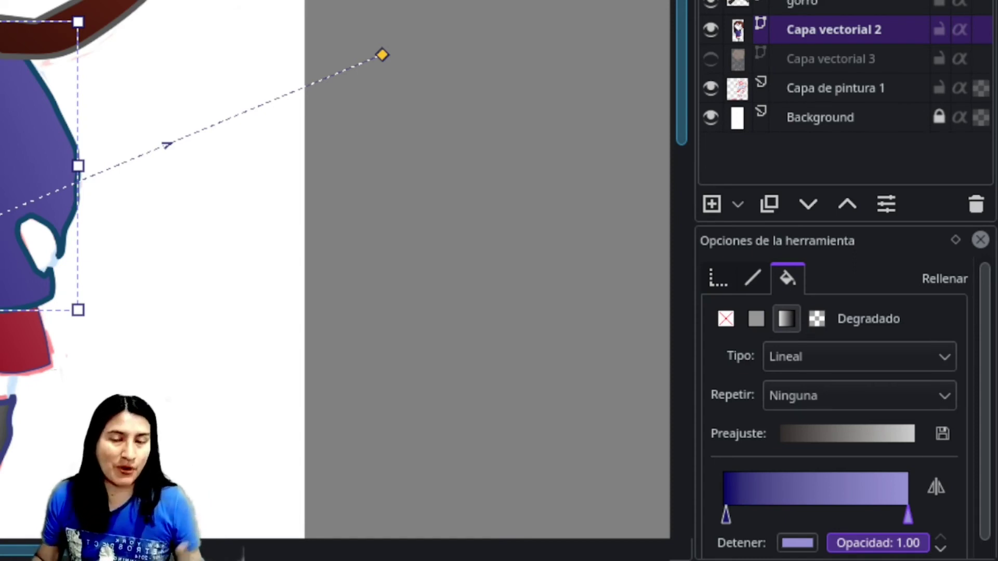
{"action": "left_click", "coordinate": [726, 518]}
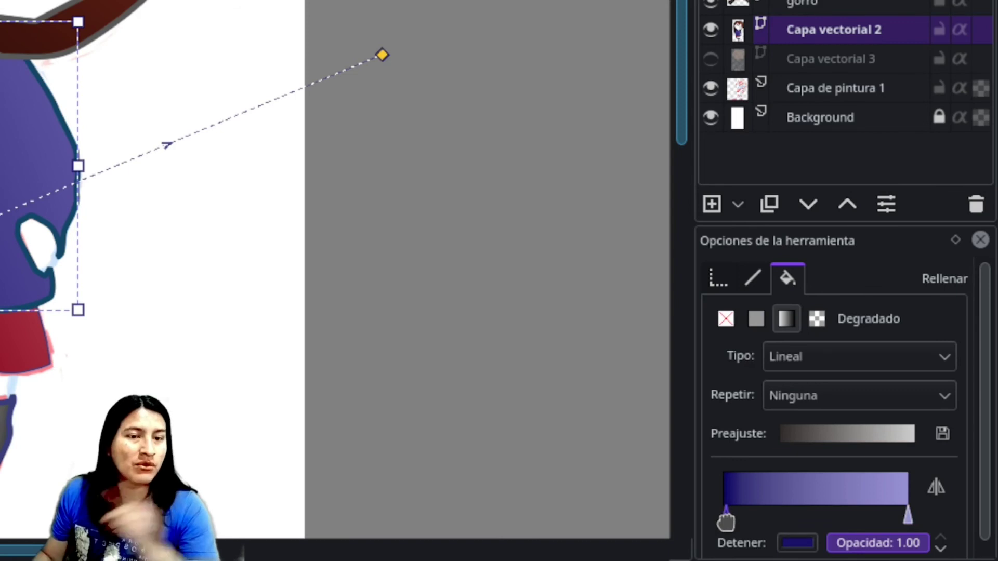
{"action": "mouse_move", "coordinate": [727, 517]}
{"action": "left_mouse_down"}
{"action": "mouse_move", "coordinate": [832, 515]}
{"action": "mouse_move", "coordinate": [823, 516]}
{"action": "left_mouse_up"}
{"action": "left_click_drag", "start_coordinate": [383, 46], "coordinate": [205, 104]}
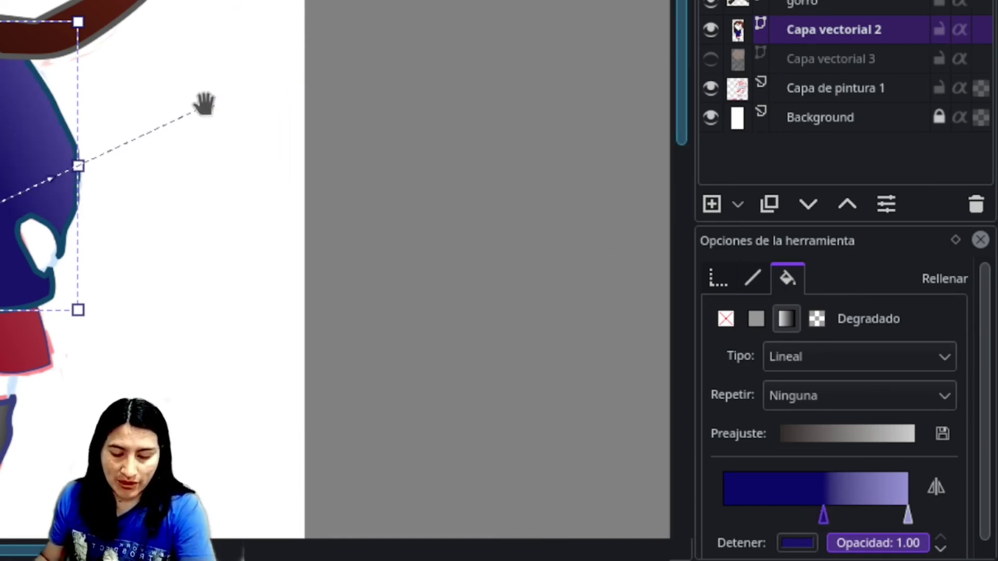
{"action": "left_click_drag", "start_coordinate": [204, 104], "coordinate": [176, 131]}
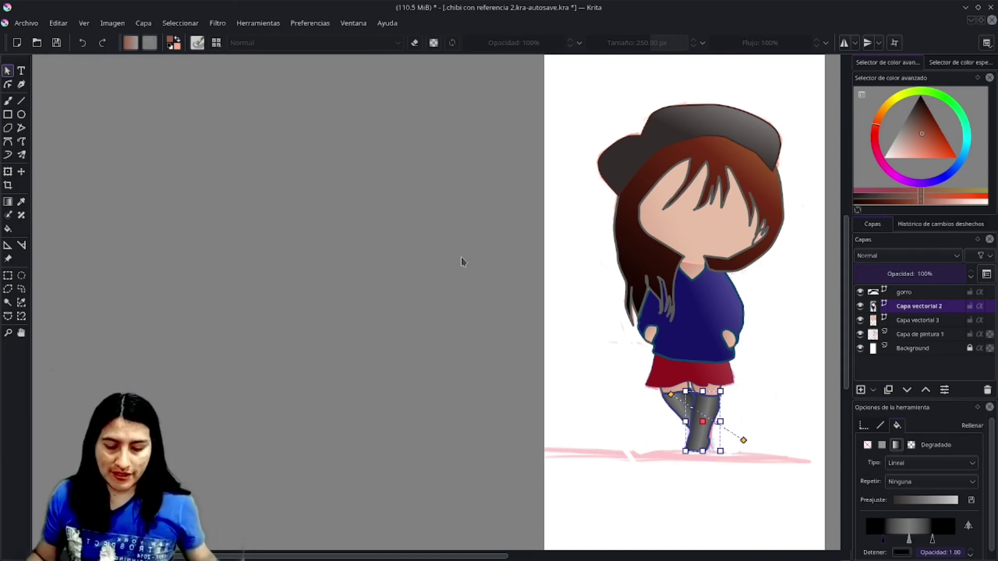
{"action": "scroll", "coordinate": [462, 262], "scroll_direction": "up", "scroll_amount": 3}
{"action": "scroll", "coordinate": [708, 285], "scroll_direction": "down", "scroll_amount": 2}
{"action": "left_click_drag", "start_coordinate": [491, 309], "coordinate": [397, 294]}
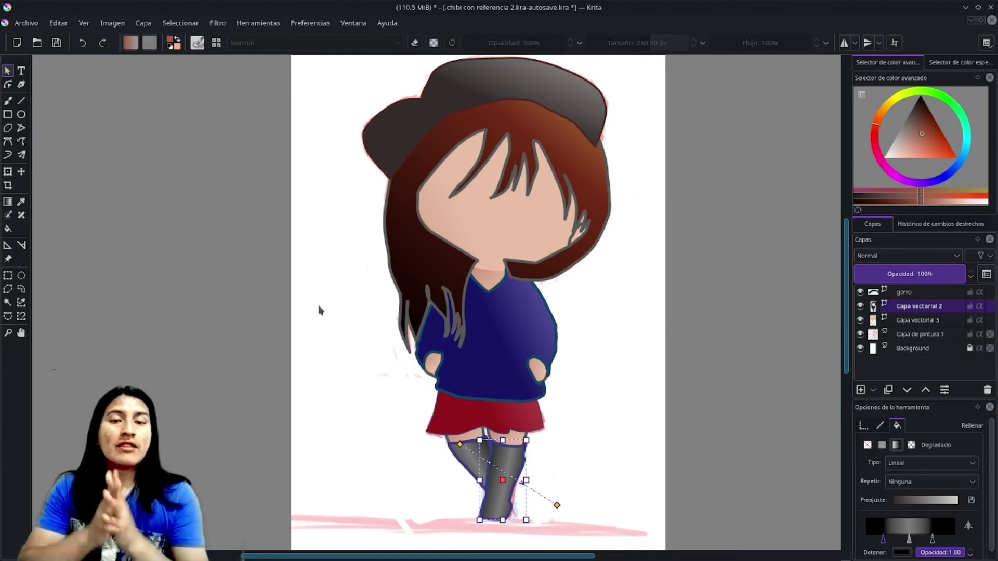